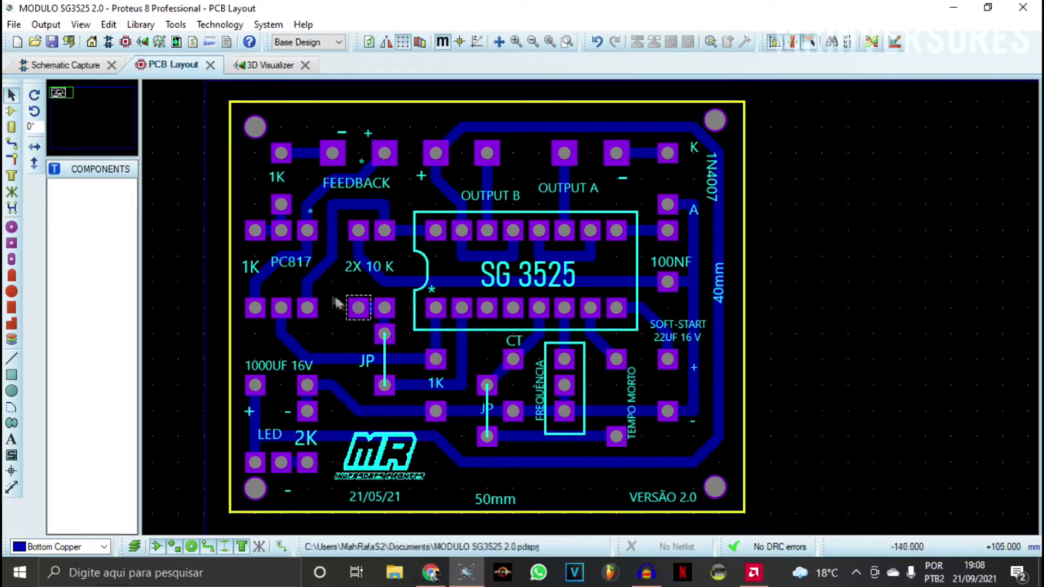
# - Examine the SG3525 module's PCB layout and 3D view, including the traces around the 100NF and soft-start capacitors
pyautogui.scroll(1, 318, 251)
pyautogui.scroll(-2, 630, 325)
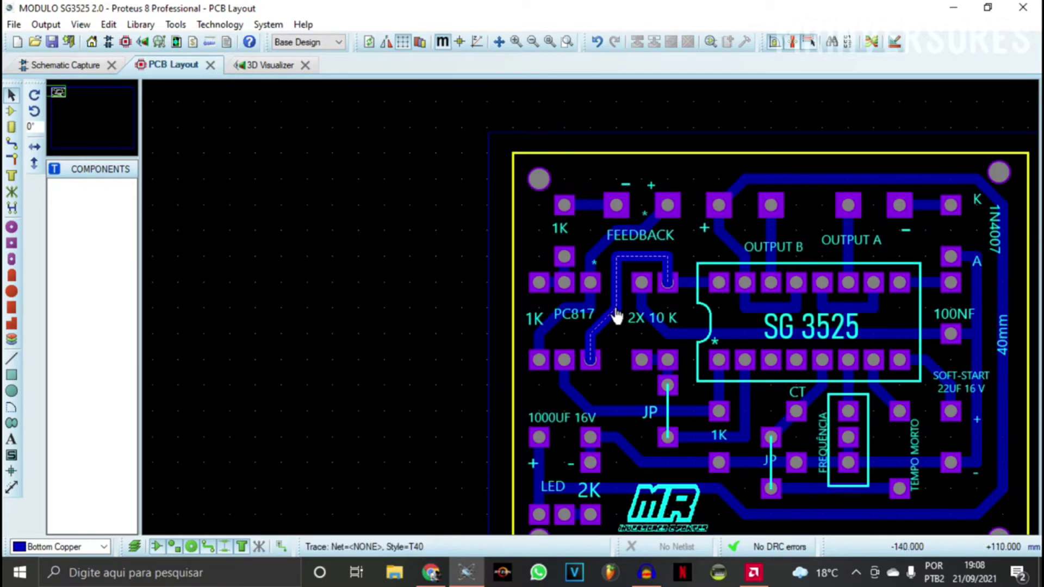
pyautogui.scroll(1, 599, 318)
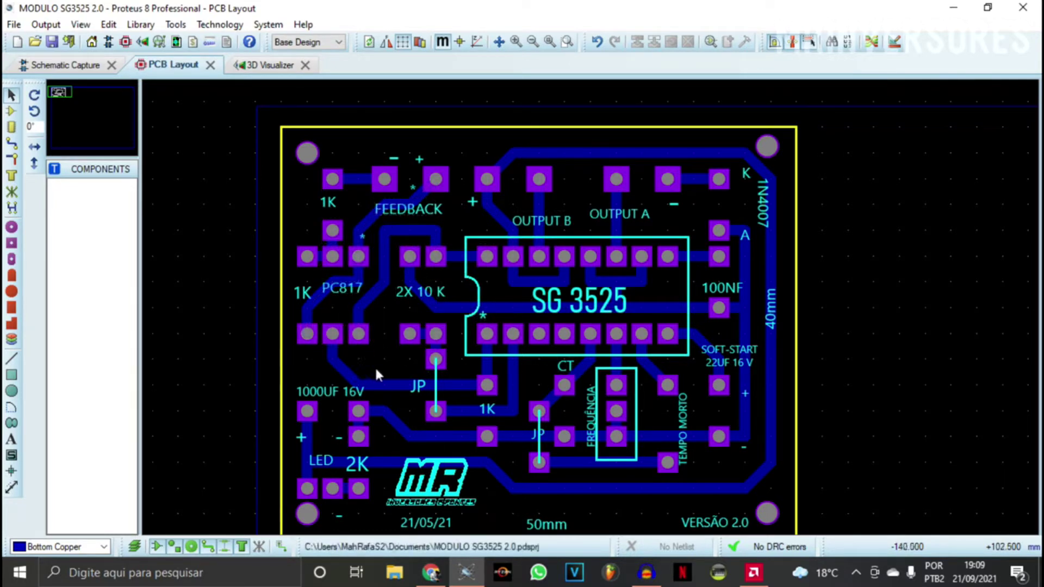
pyautogui.click(270, 66)
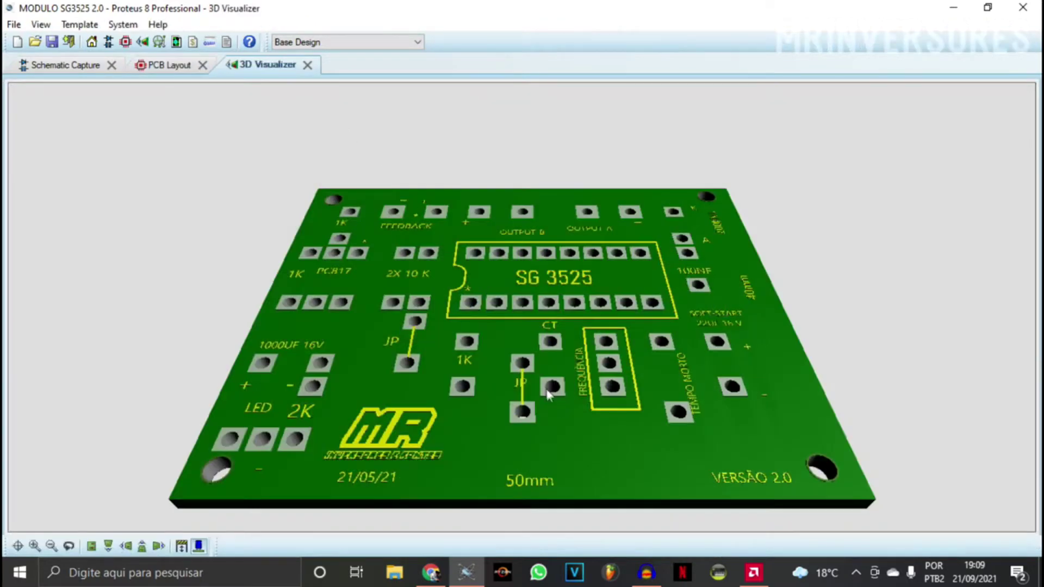
pyautogui.middleClick(452, 331)
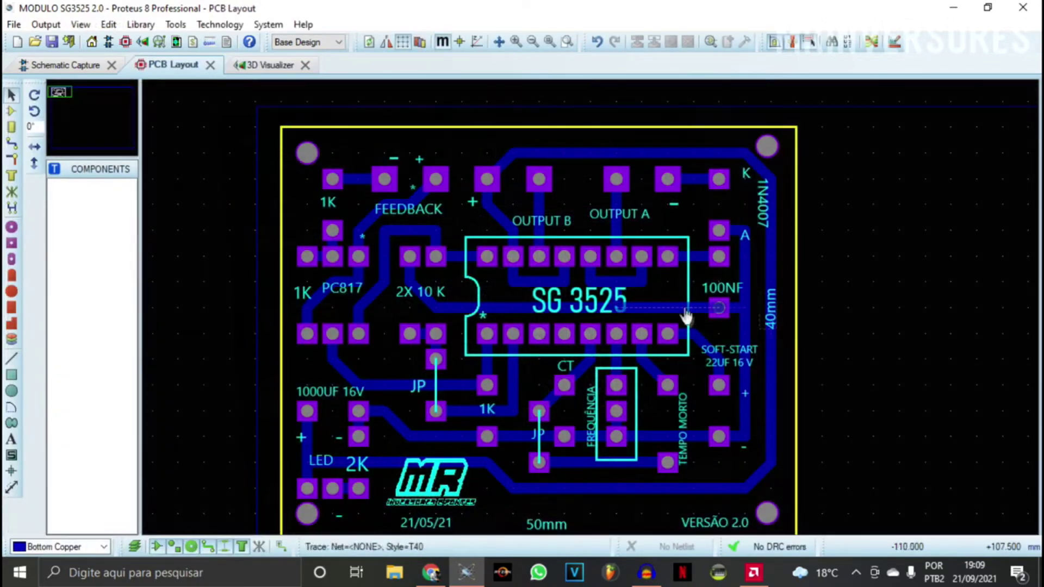
pyautogui.scroll(2, 686, 317)
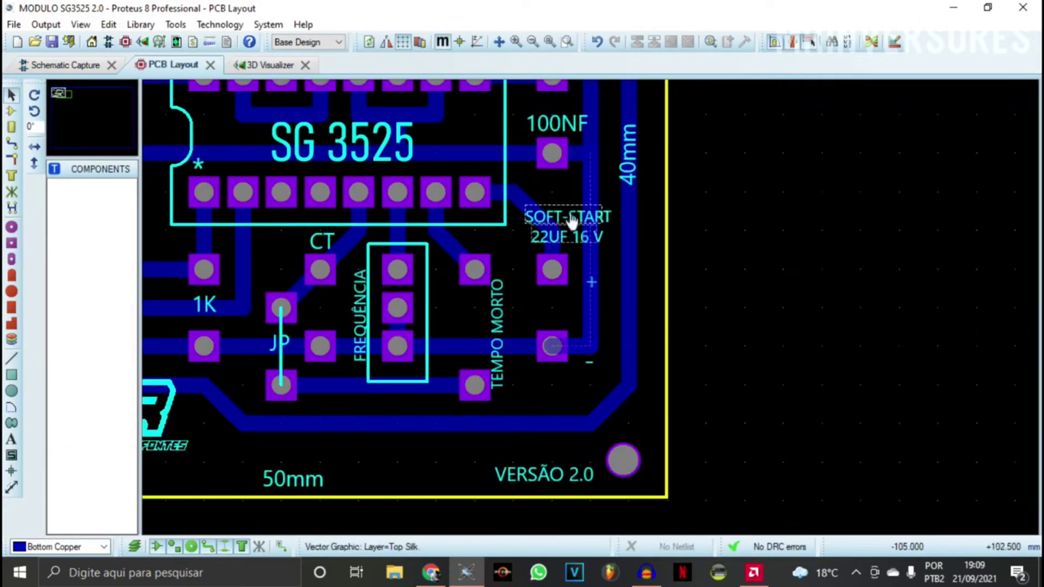
pyautogui.scroll(-1, 571, 317)
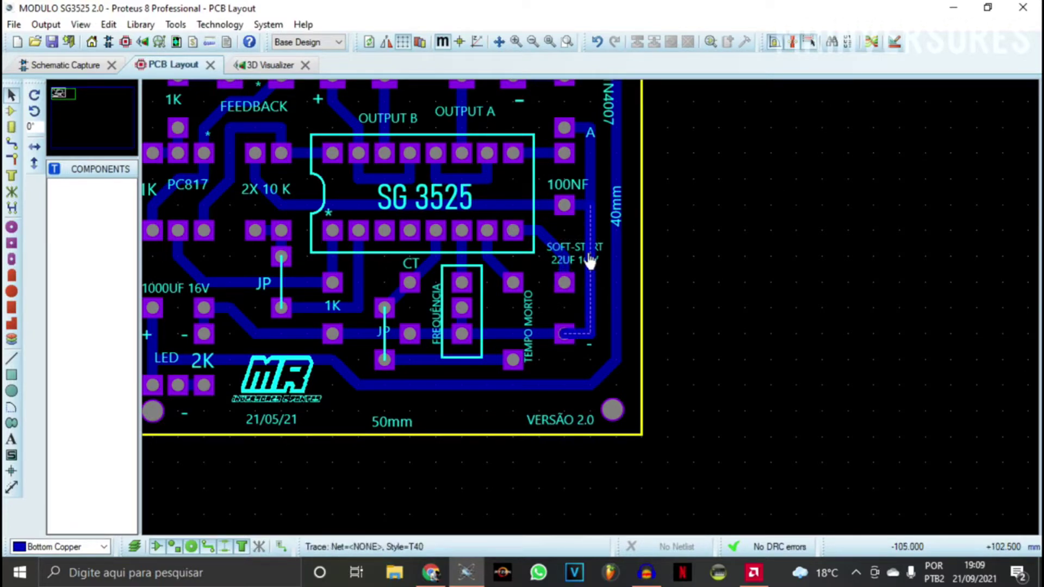
pyautogui.press('Escape')
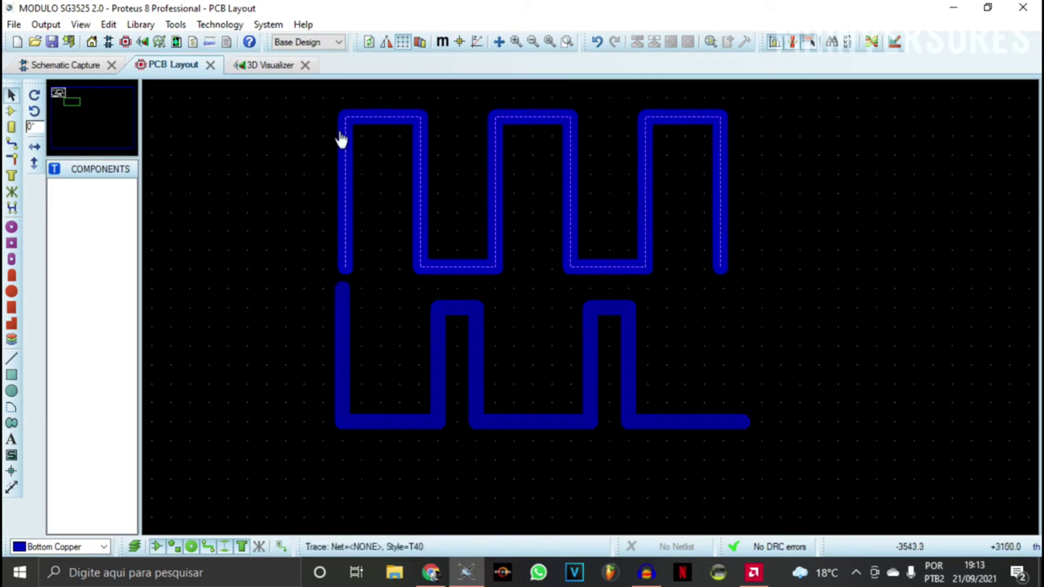
# - Compare the two square-wave shapes drawn as copper traces beside the board, checking their pulse widths and the gaps between pulses
pyautogui.scroll(3, 421, 271)
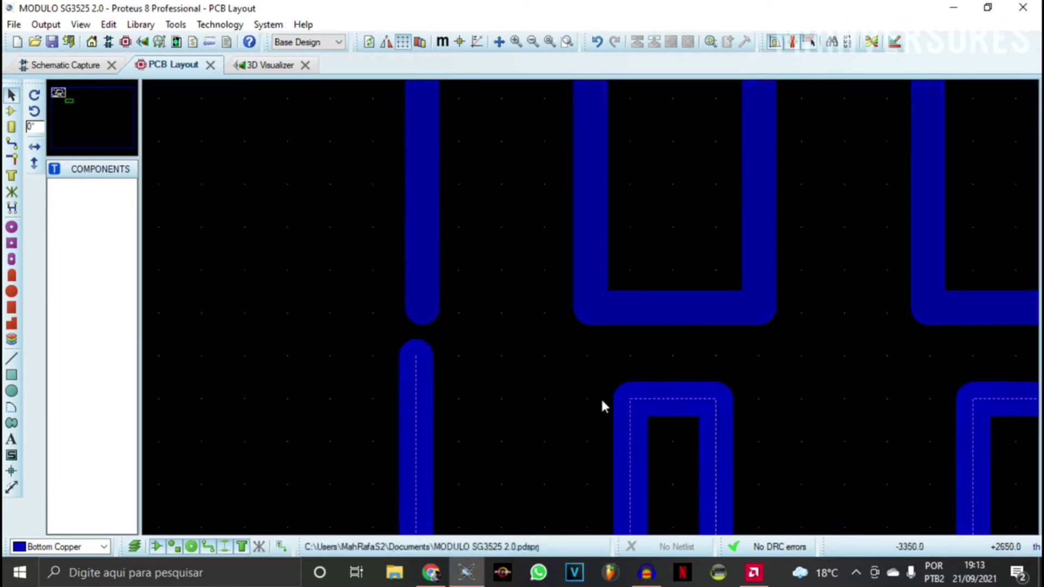
pyautogui.scroll(-1, 589, 401)
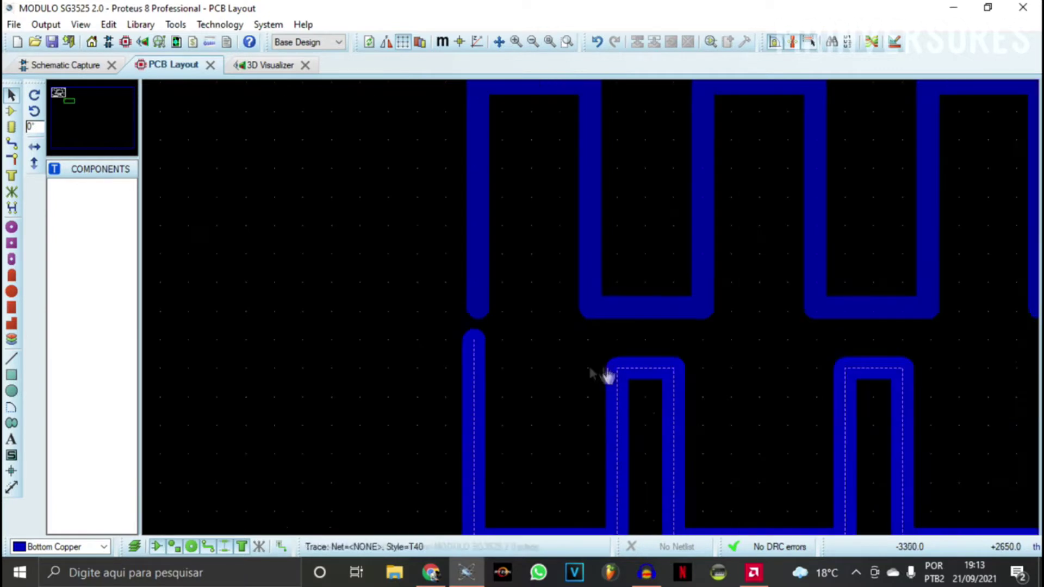
pyautogui.scroll(-1, 605, 376)
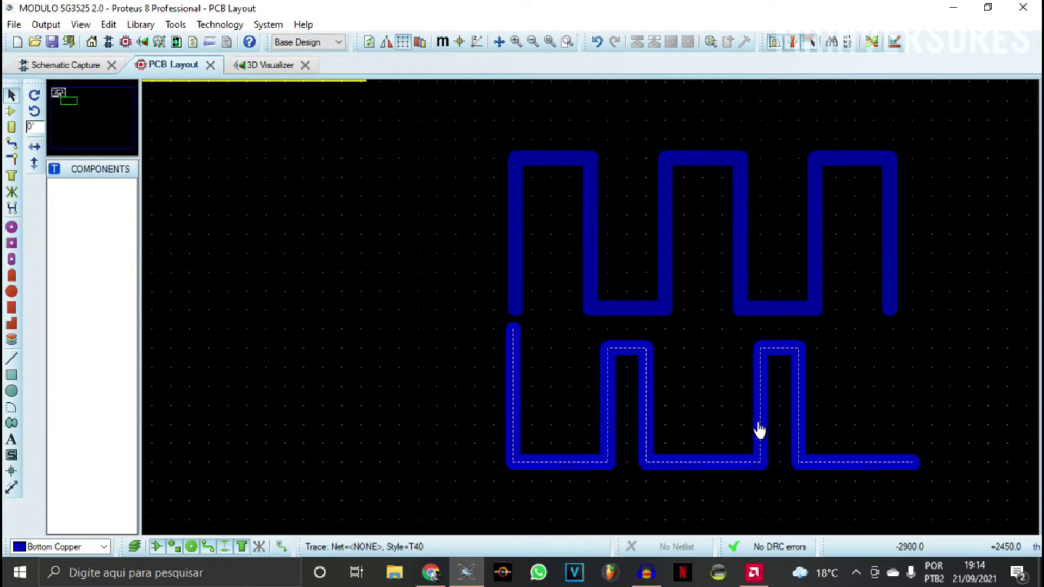
pyautogui.scroll(-3, 760, 430)
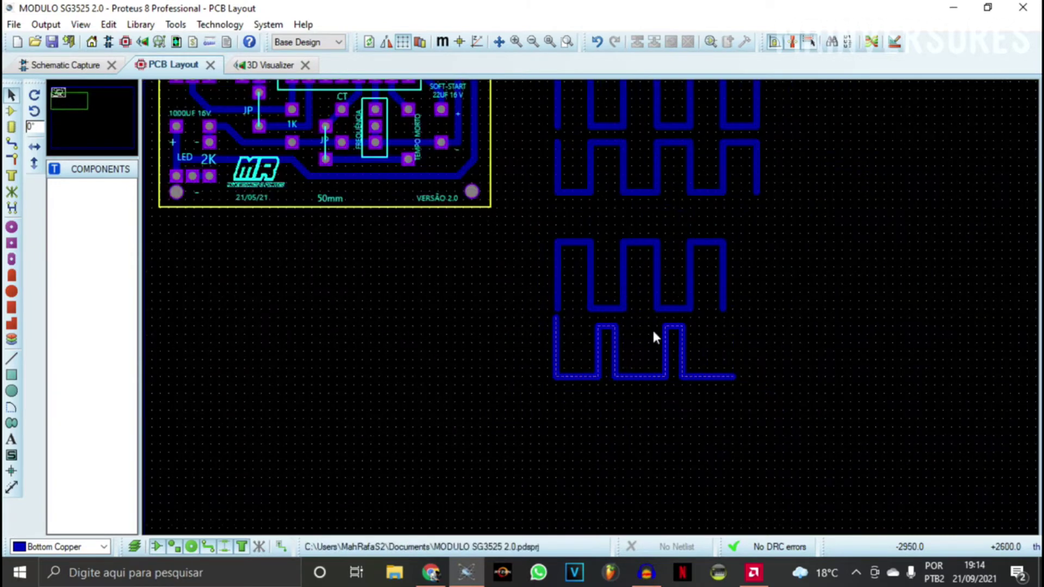
pyautogui.scroll(3, 651, 328)
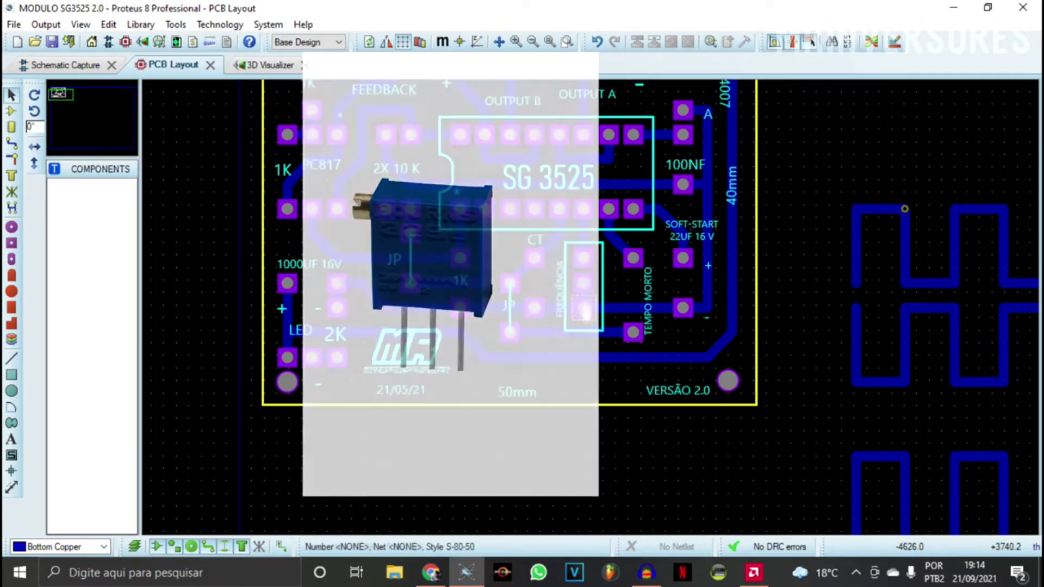
# - Examine the frequency trimmer pads, the CT capacitor pads and the neighbouring jumper below the SG 3525
pyautogui.click(583, 283)
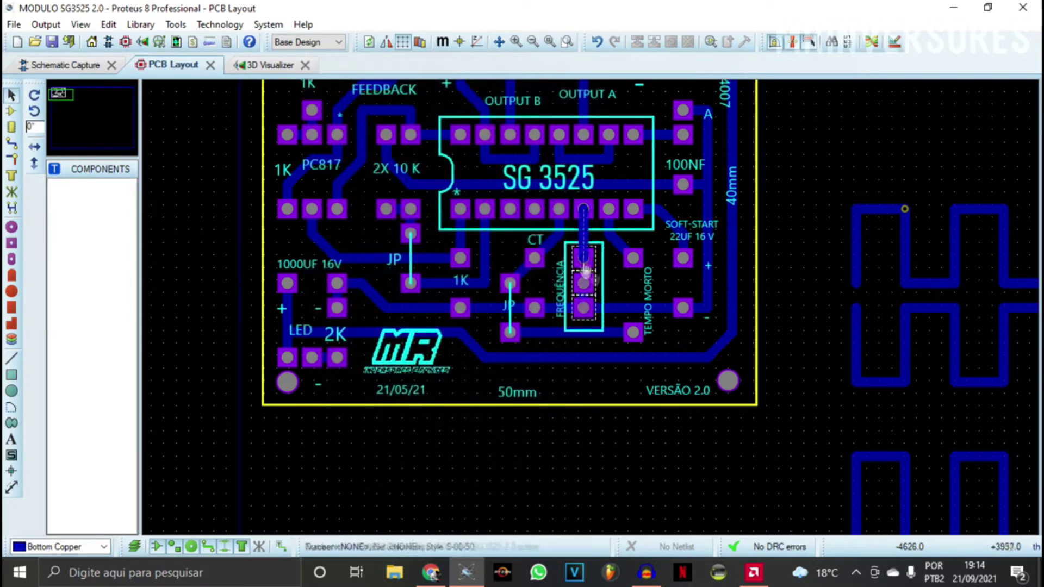
pyautogui.press('Escape')
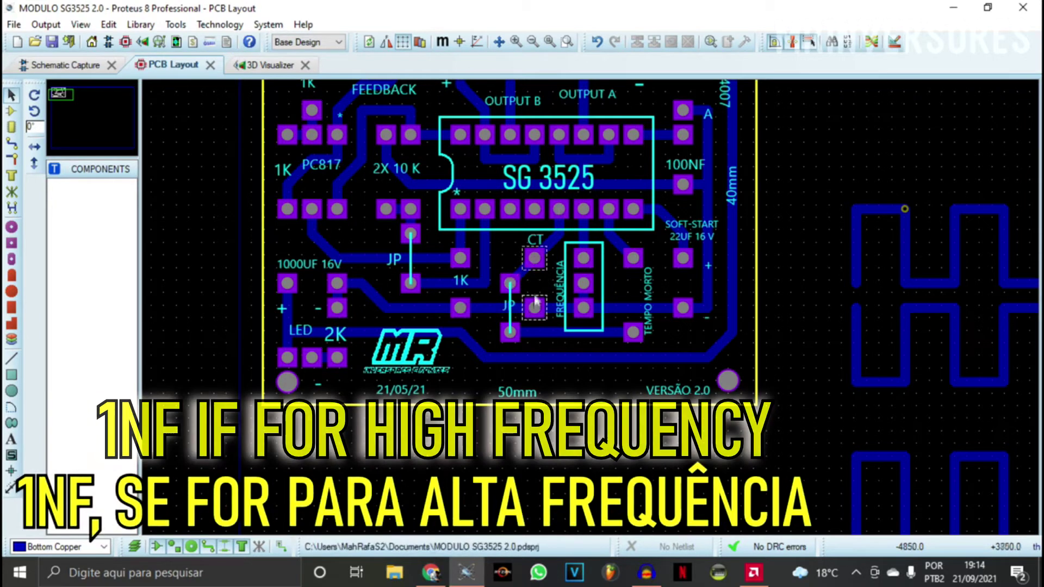
pyautogui.click(535, 305)
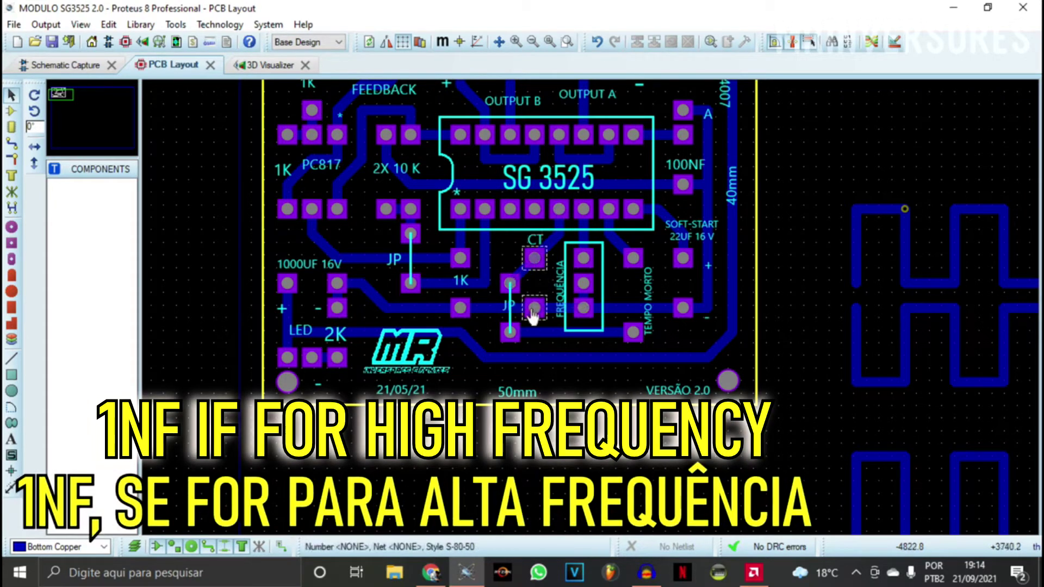
pyautogui.press('Escape')
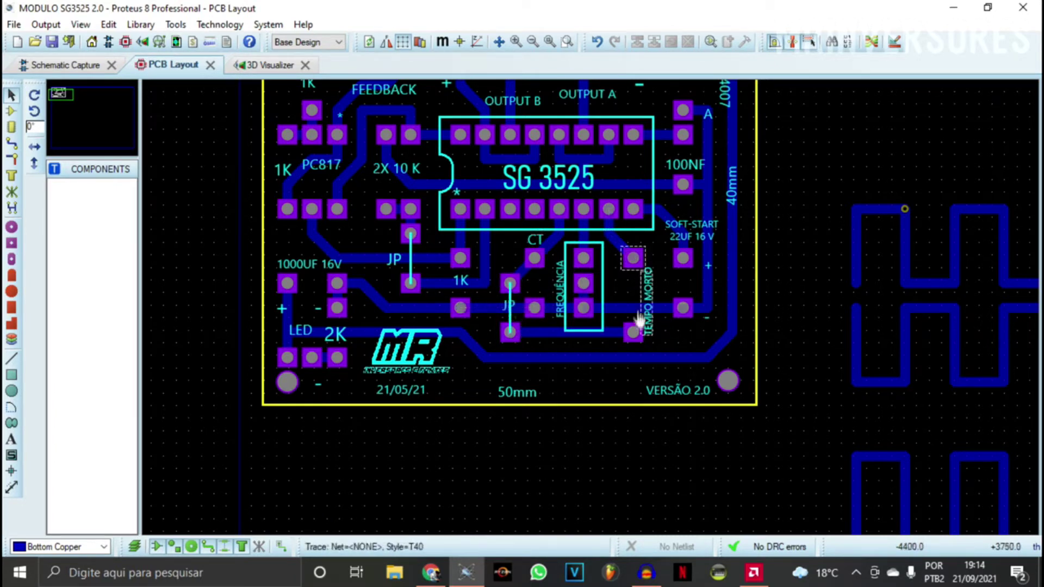
pyautogui.click(537, 257)
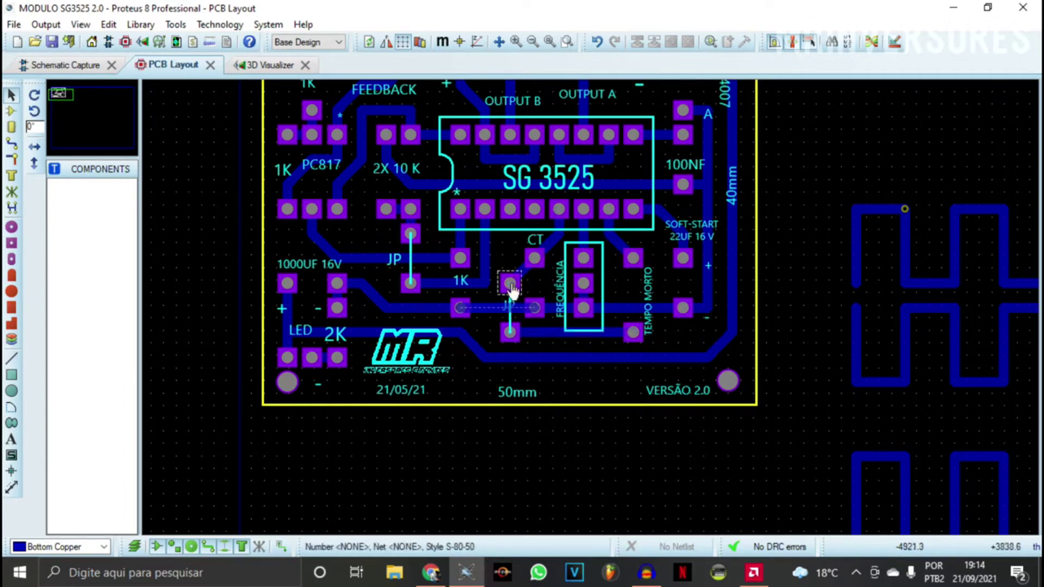
pyautogui.moveTo(495, 239); pyautogui.dragTo(608, 292)
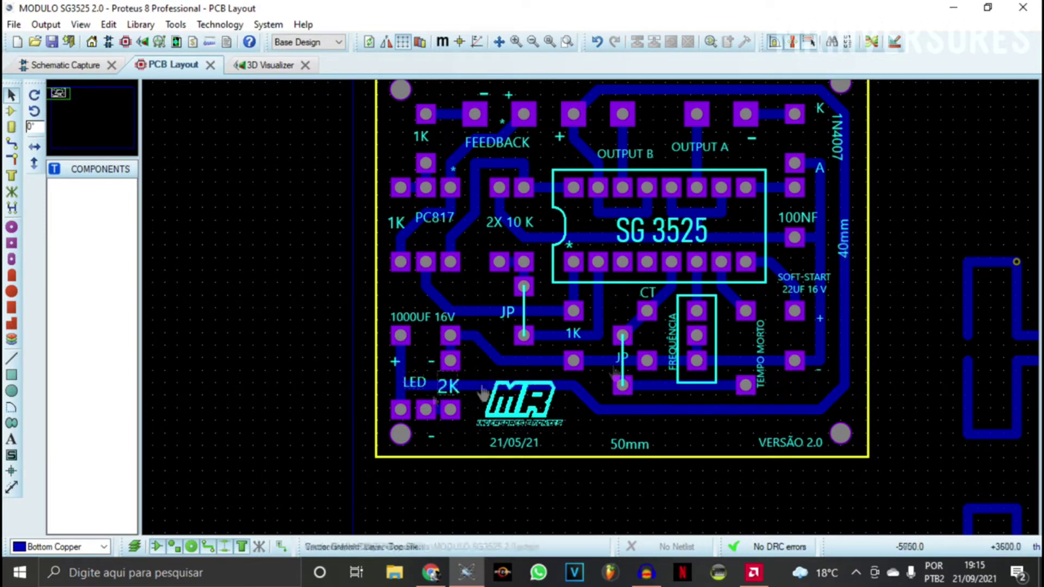
# - Check how the SG 3525's upper pin nearest the 1N4007 diode connects to the diode and 100NF capacitor pads
pyautogui.scroll(-1, 590, 310)
pyautogui.scroll(1, 743, 253)
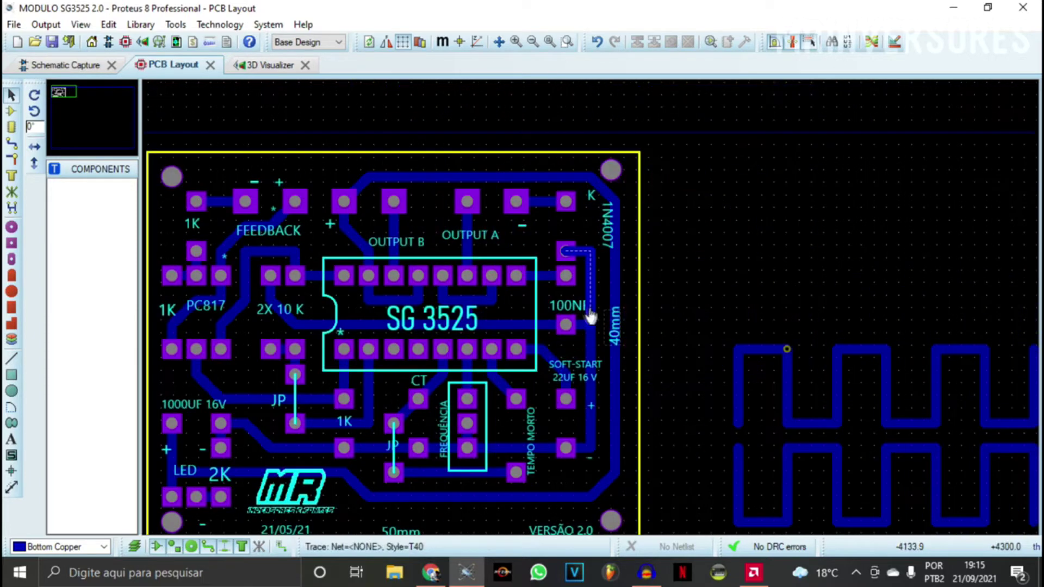
pyautogui.click(514, 276)
pyautogui.rightClick(562, 281)
pyautogui.scroll(1, 581, 255)
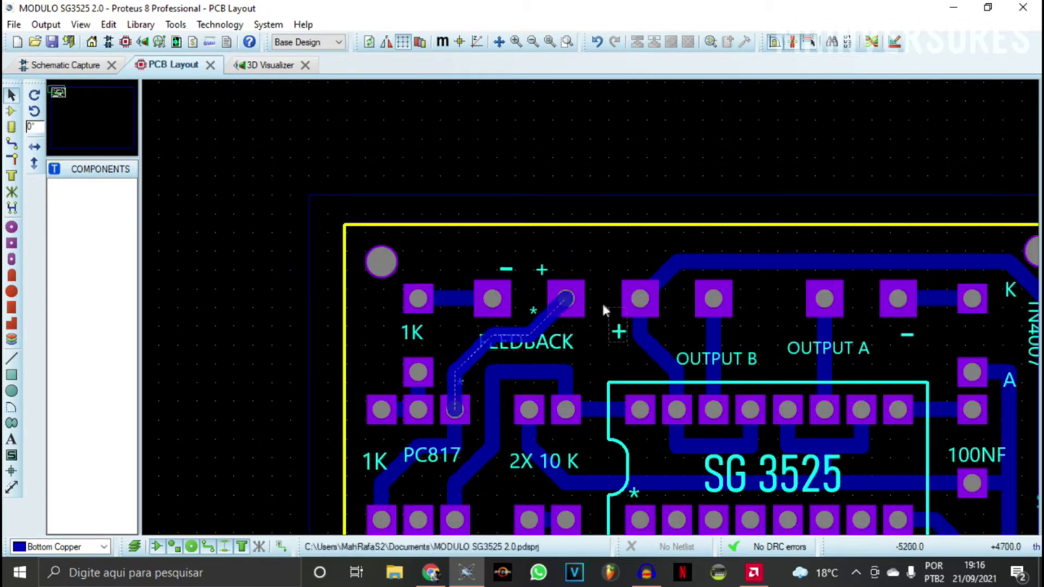
# - Follow the feedback input from its plus and minus pads through the 1K resistor to the PC817 optocoupler pads
pyautogui.click(565, 298)
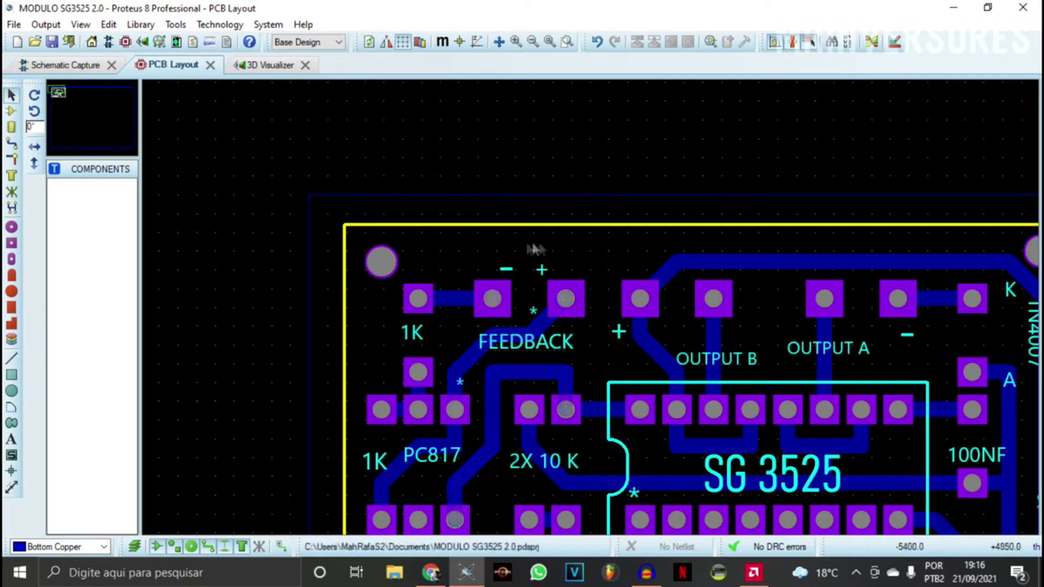
pyautogui.click(492, 298)
pyautogui.click(419, 298)
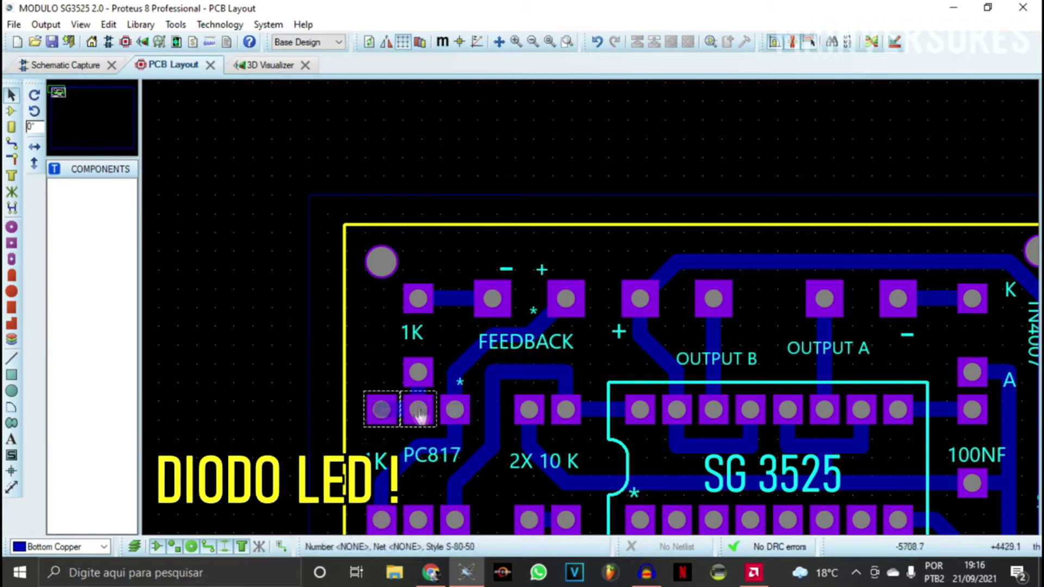
pyautogui.scroll(3, 462, 419)
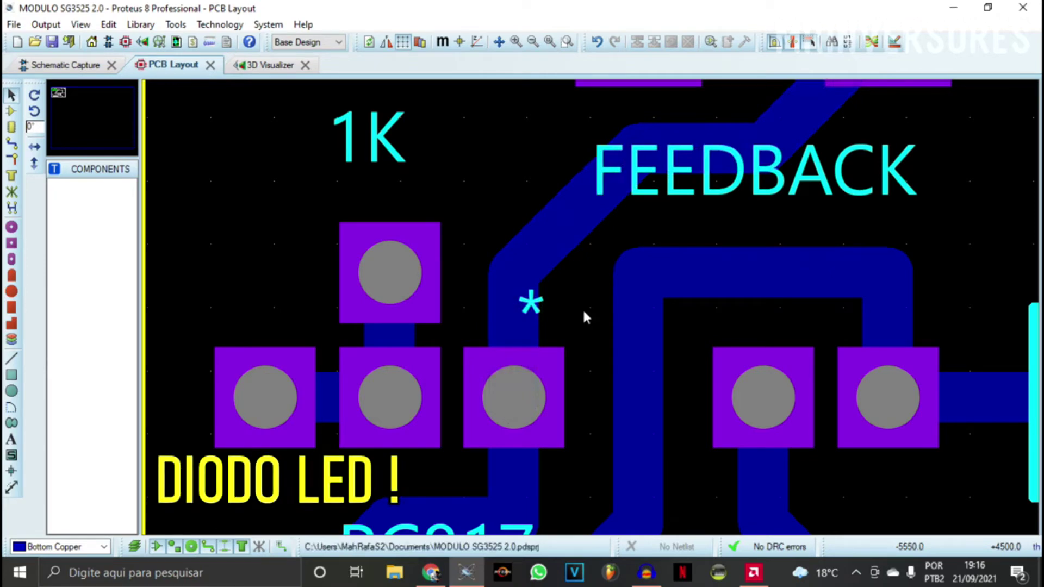
pyautogui.scroll(-4, 582, 308)
pyautogui.scroll(1, 590, 305)
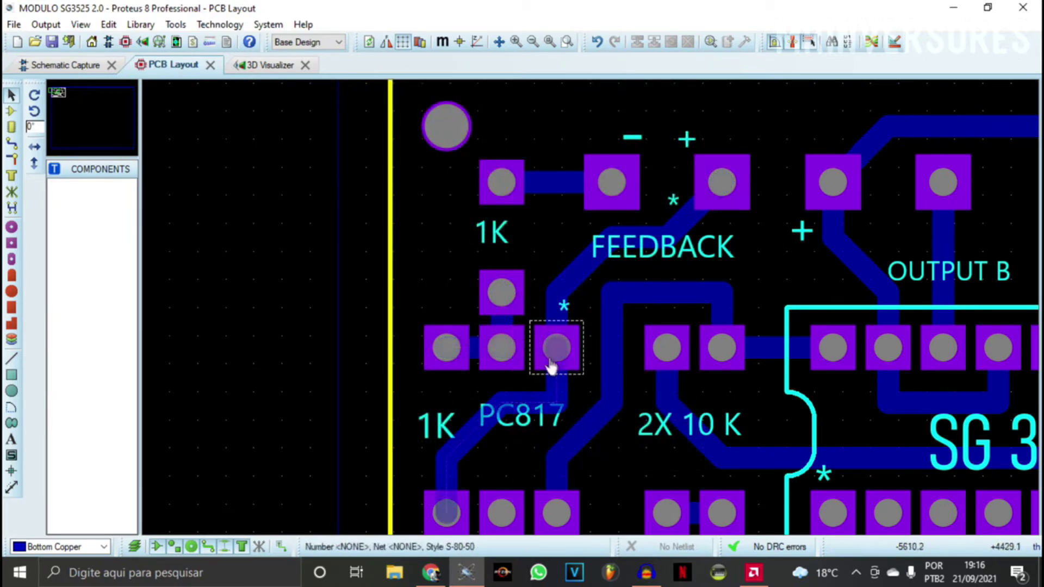
pyautogui.scroll(-2, 561, 353)
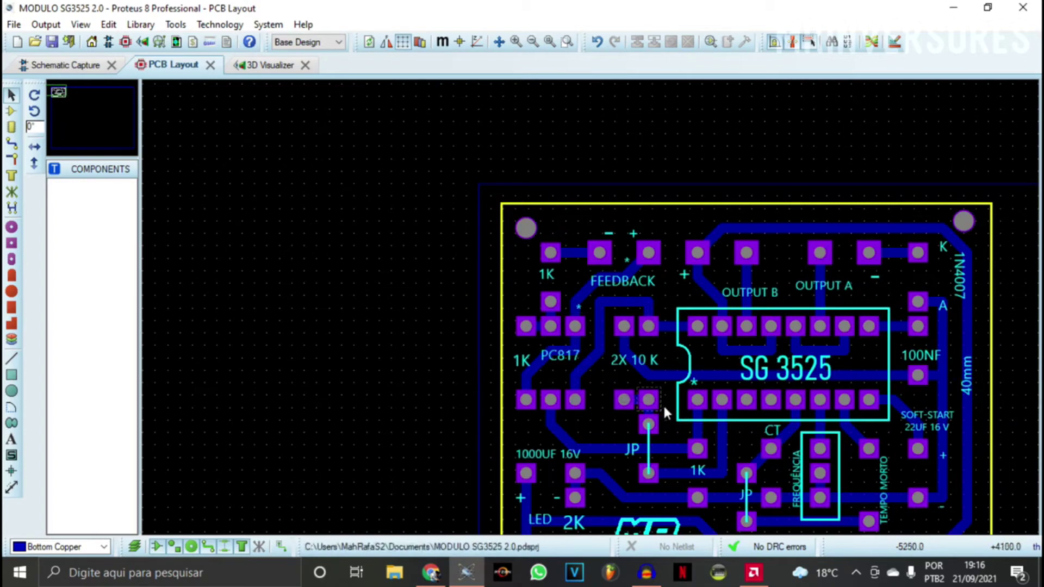
# - Inspect the trace between the 2X 10 K resistors and the SG 3525, the PC817 output pads and the soft-start connection
pyautogui.scroll(2, 689, 397)
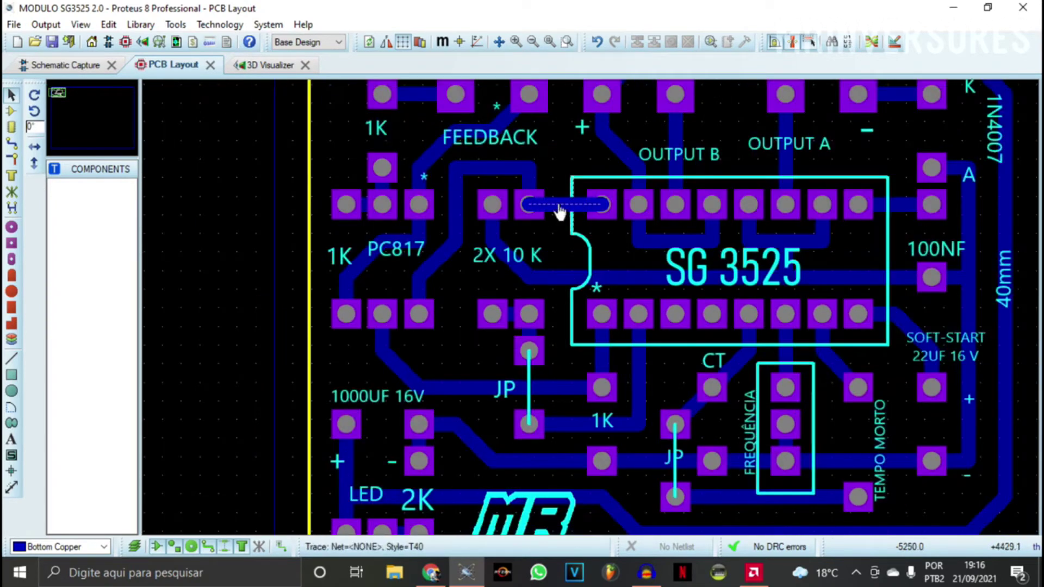
pyautogui.click(598, 207)
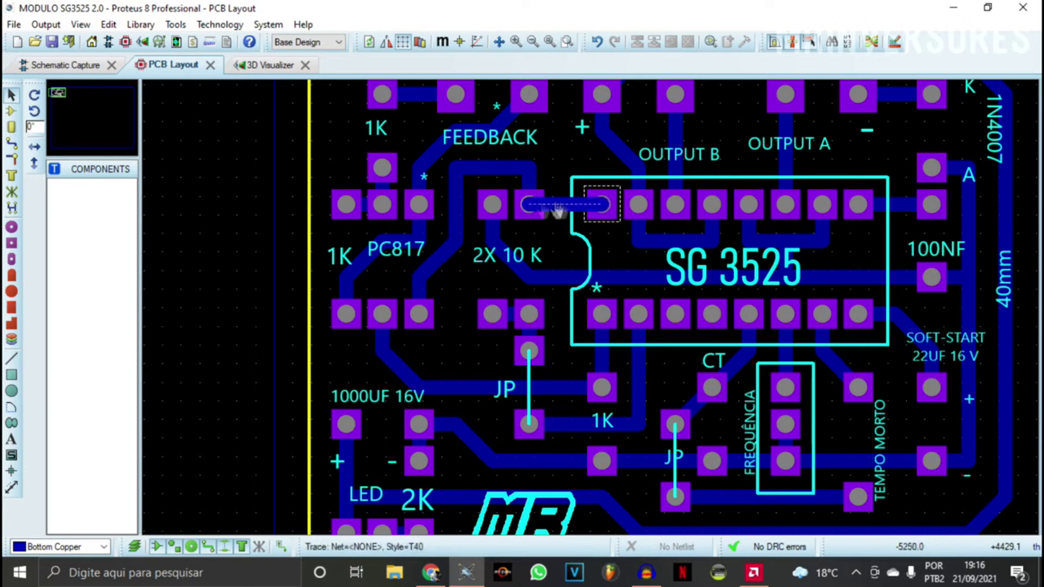
pyautogui.click(530, 206)
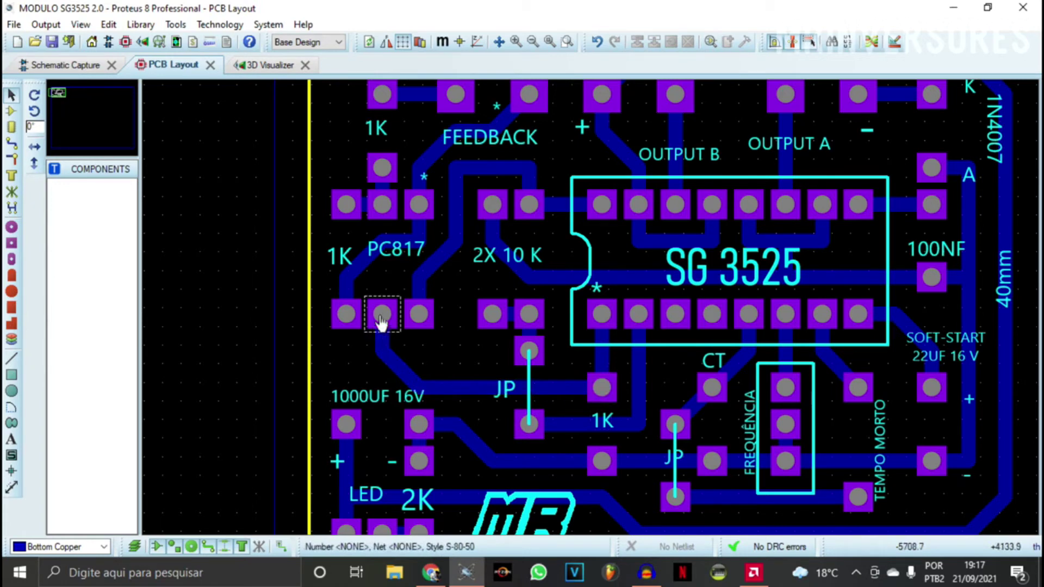
pyautogui.scroll(-1, 381, 321)
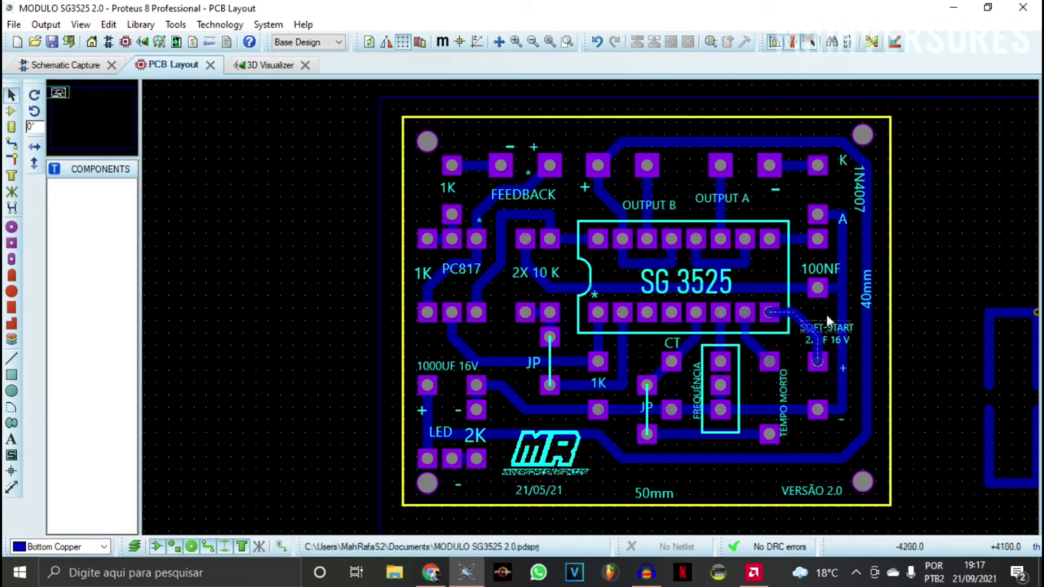
pyautogui.scroll(1, 833, 307)
pyautogui.scroll(-1, 591, 314)
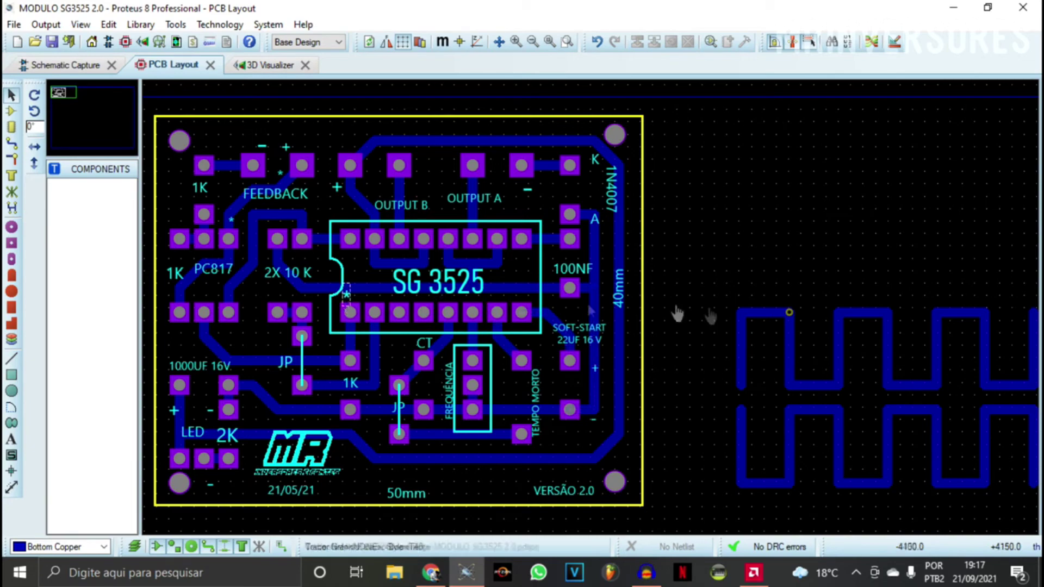
pyautogui.scroll(-1, 589, 308)
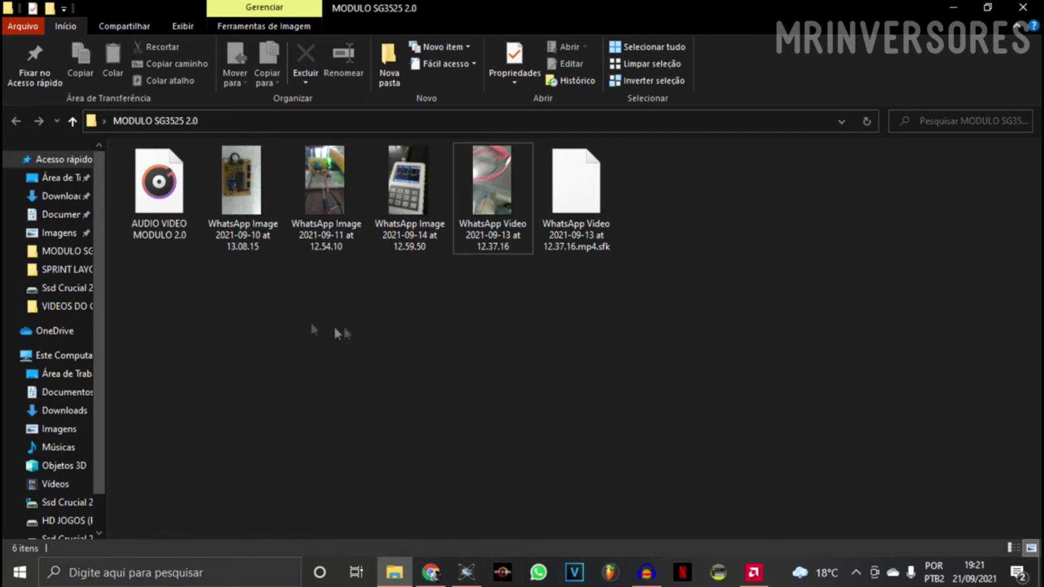
# - Open WhatsApp Image 2021-09-10 at 13.08.15 in Photos, rotate it to landscape with the pin headers facing up, and inspect the assembled board closely
pyautogui.doubleClick(231, 193)
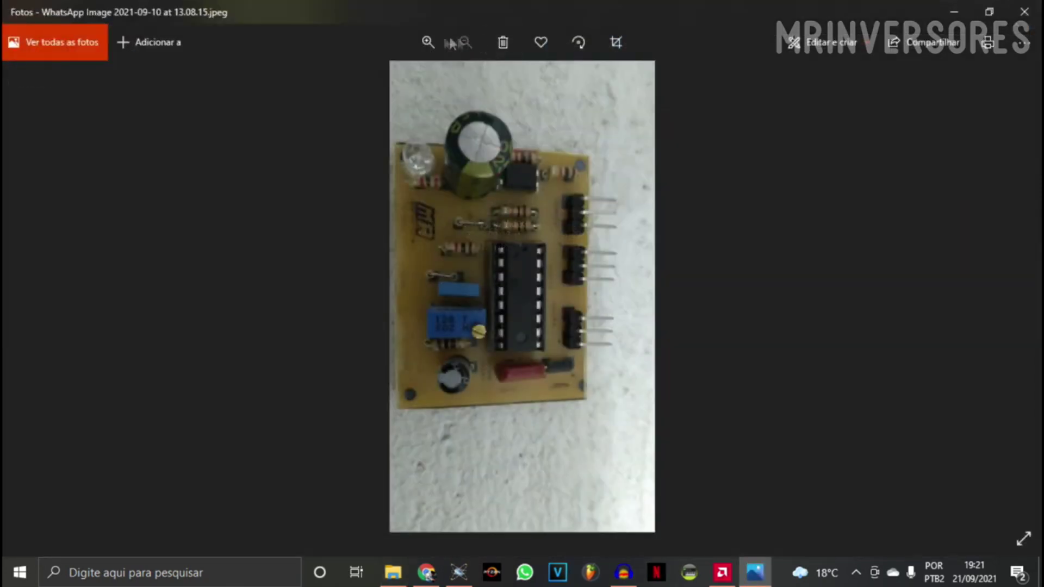
pyautogui.click(581, 45)
pyautogui.click(581, 45)
pyautogui.click(580, 44)
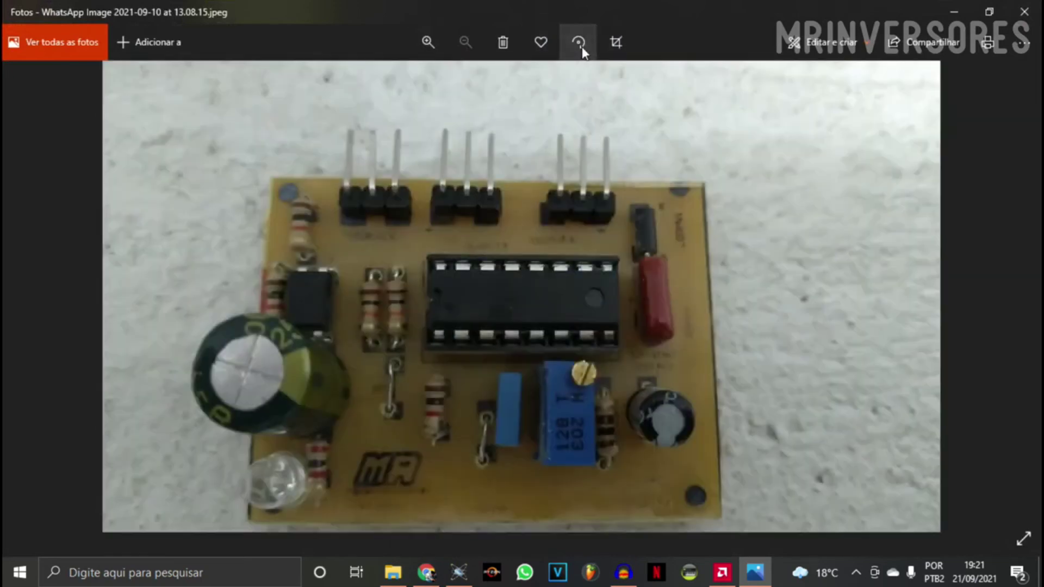
pyautogui.scroll(3, 474, 424)
pyautogui.scroll(-2, 409, 431)
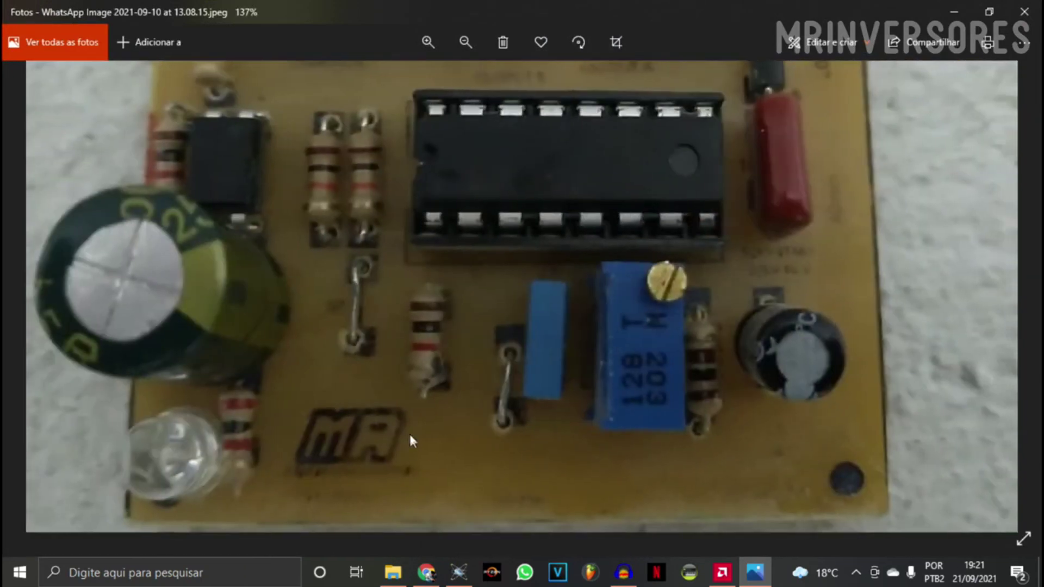
pyautogui.scroll(2, 440, 201)
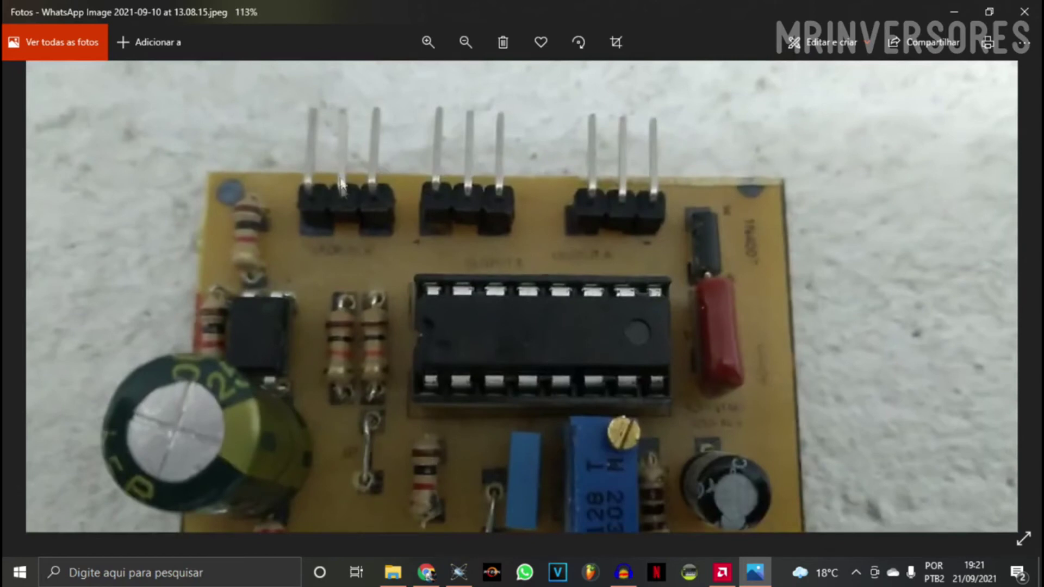
# - Examine the feedback header, optocoupler and output headers up close on the assembled board, view the whole board, and close the photo
pyautogui.moveTo(367, 191); pyautogui.dragTo(367, 235)
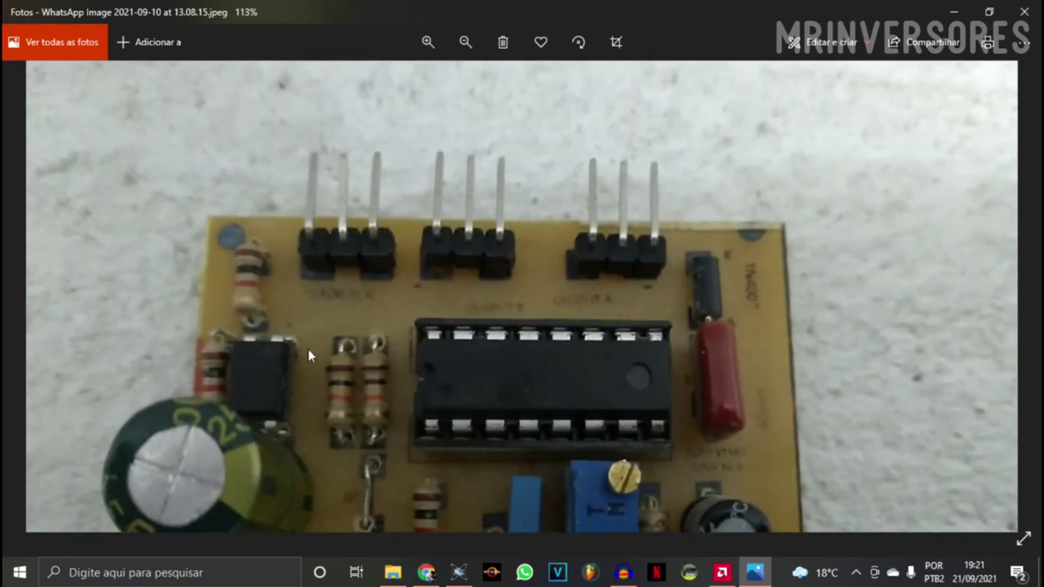
pyautogui.scroll(3, 309, 349)
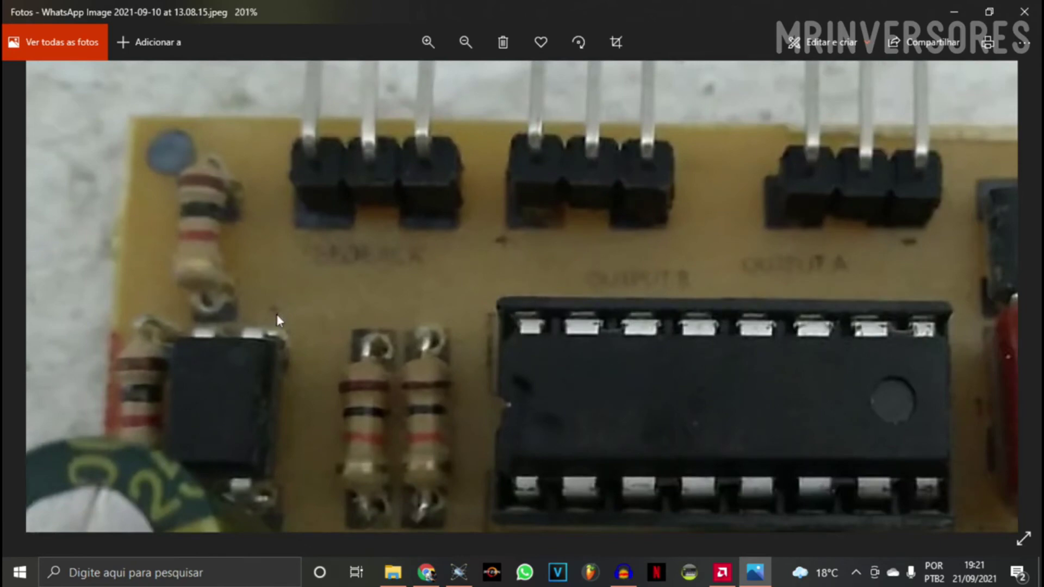
pyautogui.moveTo(277, 315); pyautogui.dragTo(375, 320)
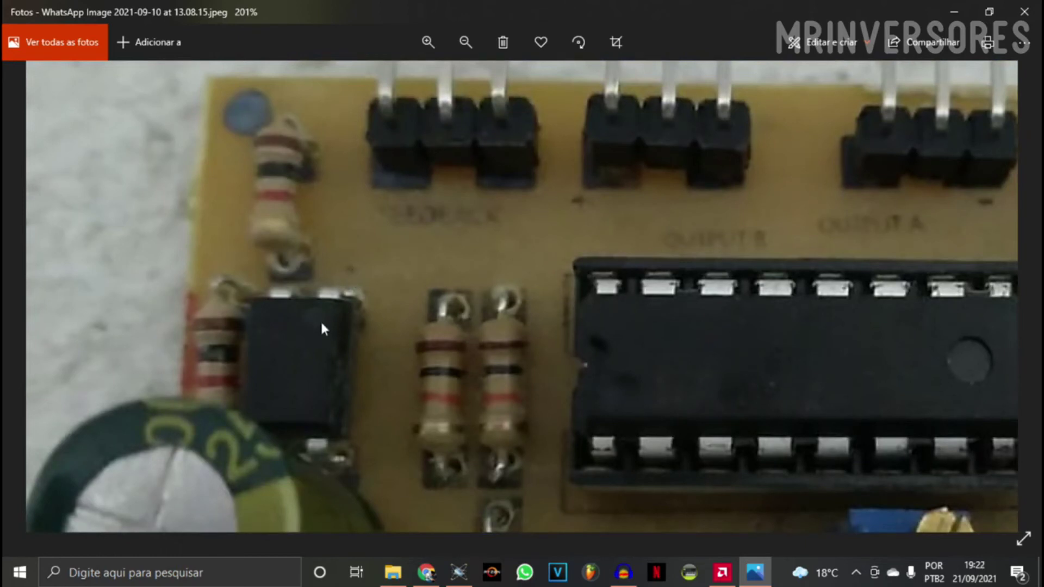
pyautogui.scroll(-4, 321, 321)
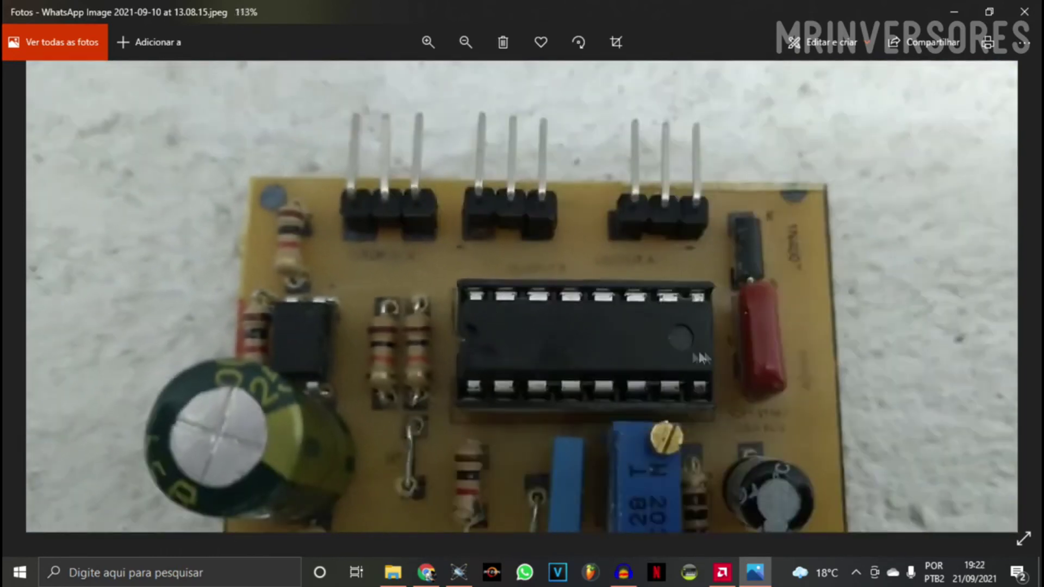
pyautogui.scroll(-2, 718, 352)
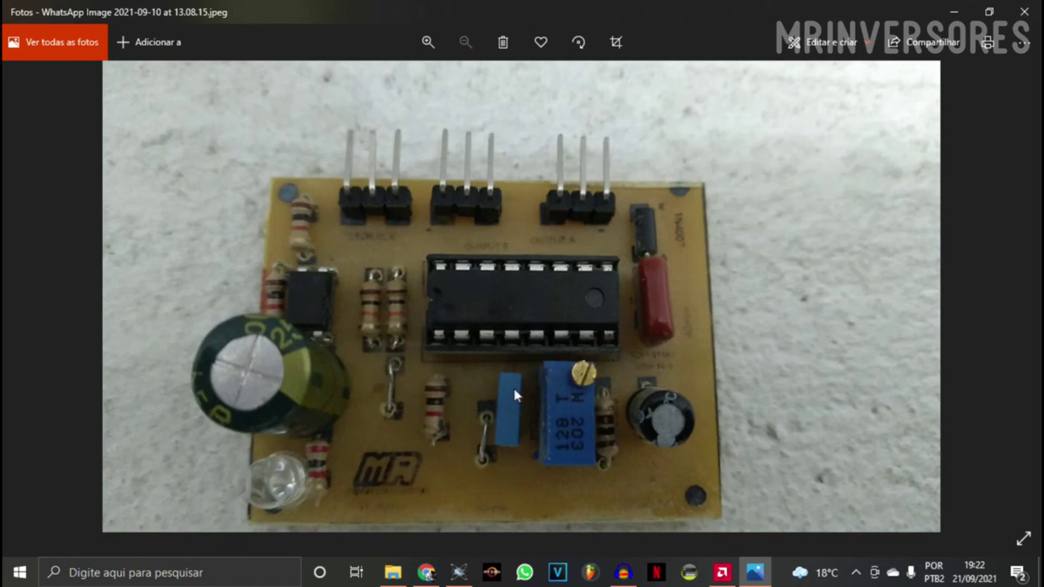
pyautogui.click(1024, 11)
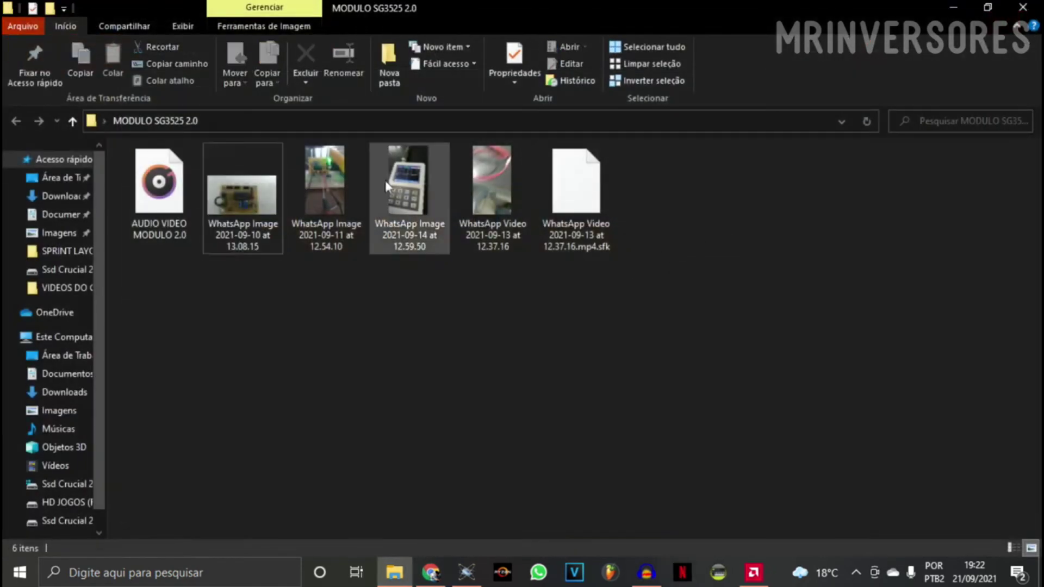
# - Open WhatsApp Image 2021-09-14 at 12.59.50, examine the oscilloscope's square wave, peak-to-peak voltage and frequency readings up close, and close the photo
pyautogui.doubleClick(388, 186)
pyautogui.scroll(3, 519, 260)
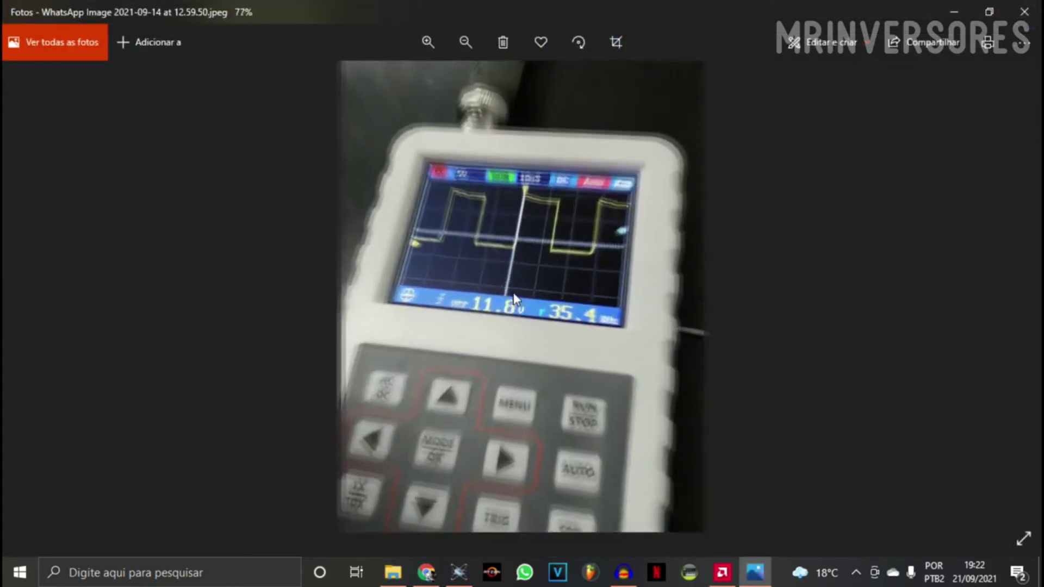
pyautogui.scroll(3, 518, 260)
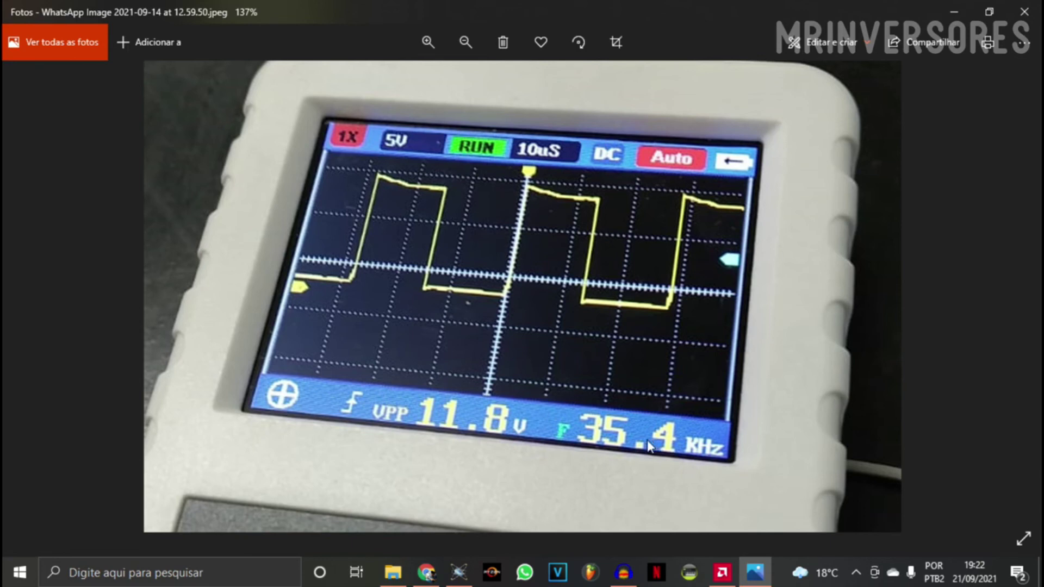
pyautogui.scroll(2, 611, 220)
pyautogui.scroll(-2, 612, 234)
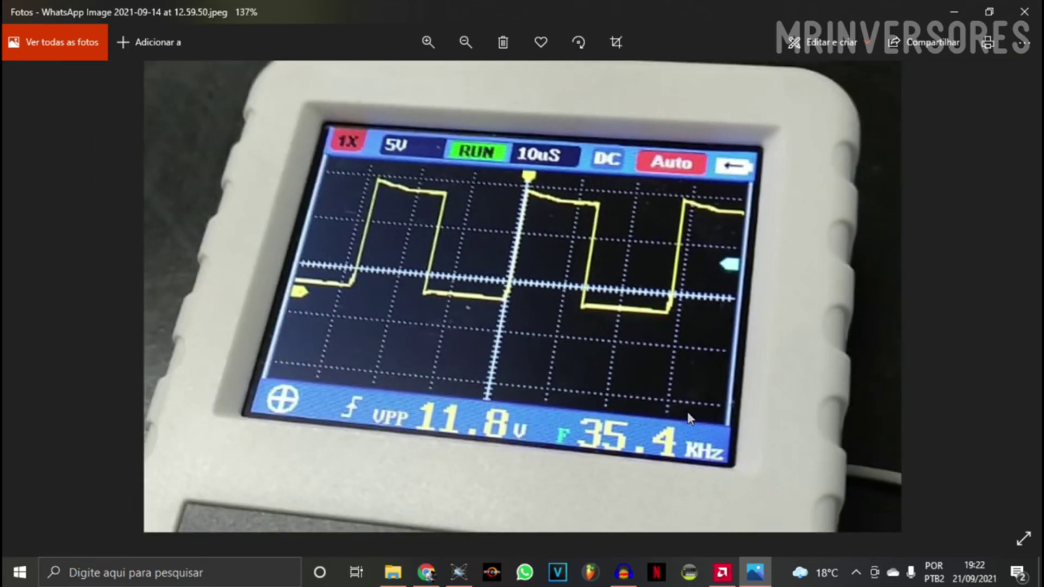
pyautogui.scroll(-3, 581, 284)
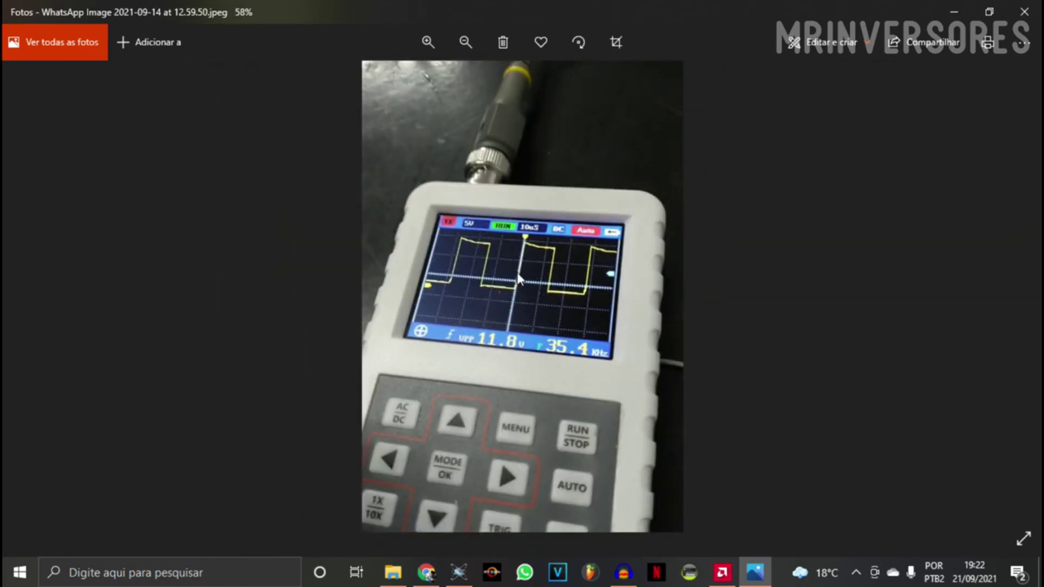
pyautogui.click(1024, 11)
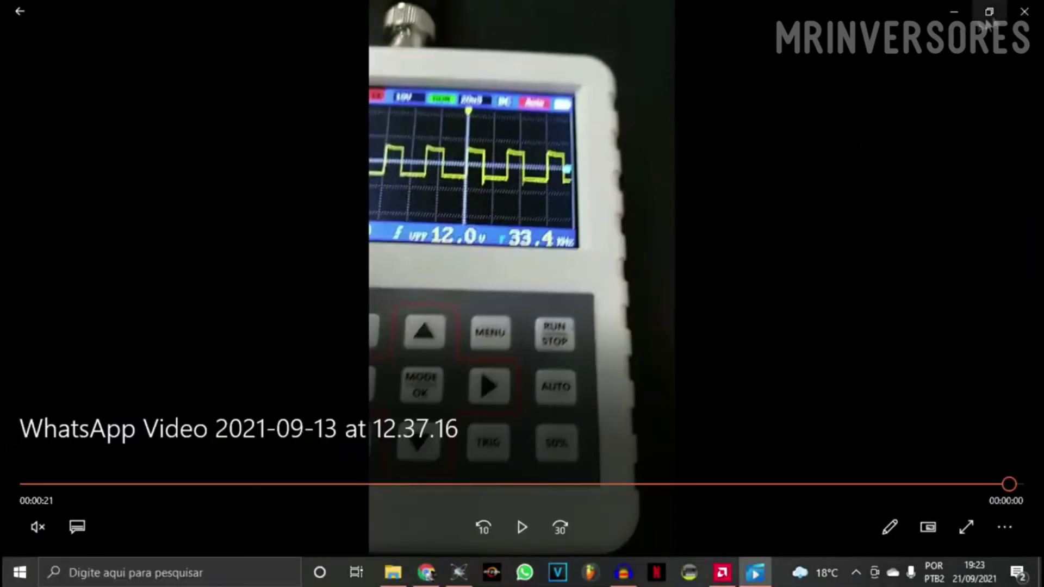
# - Close WhatsApp Video 2021-09-13 at 12.37.16 and switch back to the MODULO SG3525 2.0 PCB layout in Proteus
pyautogui.click(1024, 10)
pyautogui.click(669, 366)
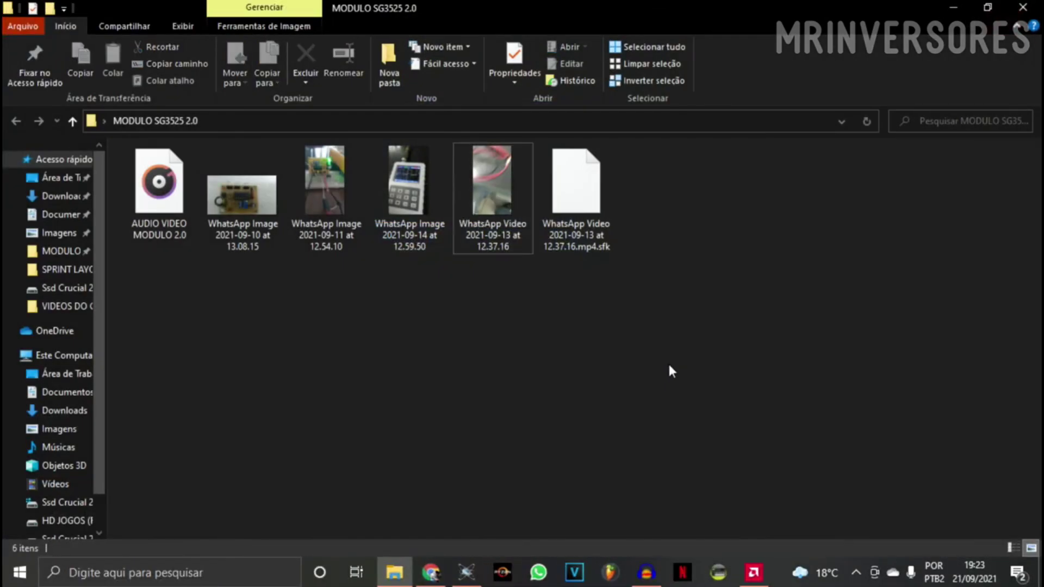
pyautogui.hotkey('alt', 'Tab')
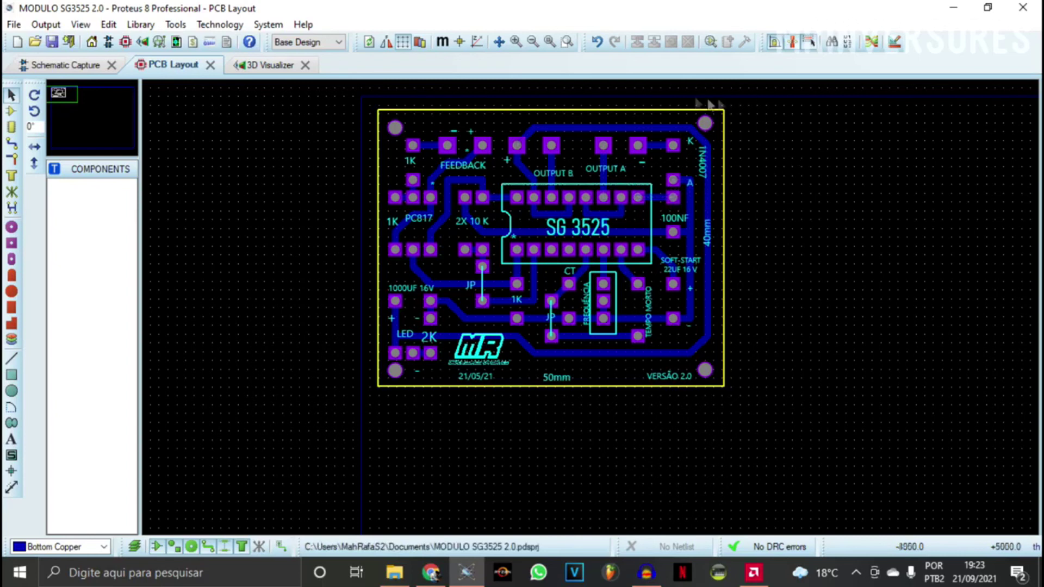